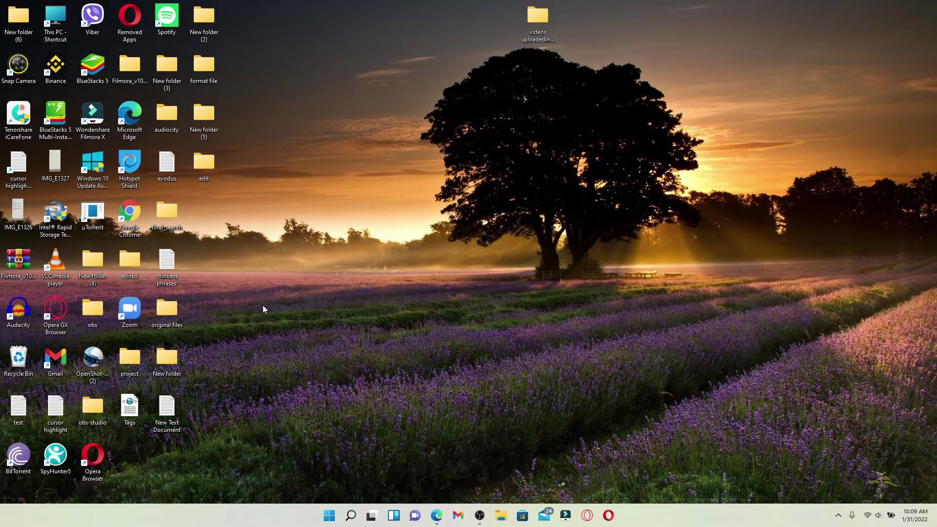
{"action": "double_click", "coordinate": [129, 113]}
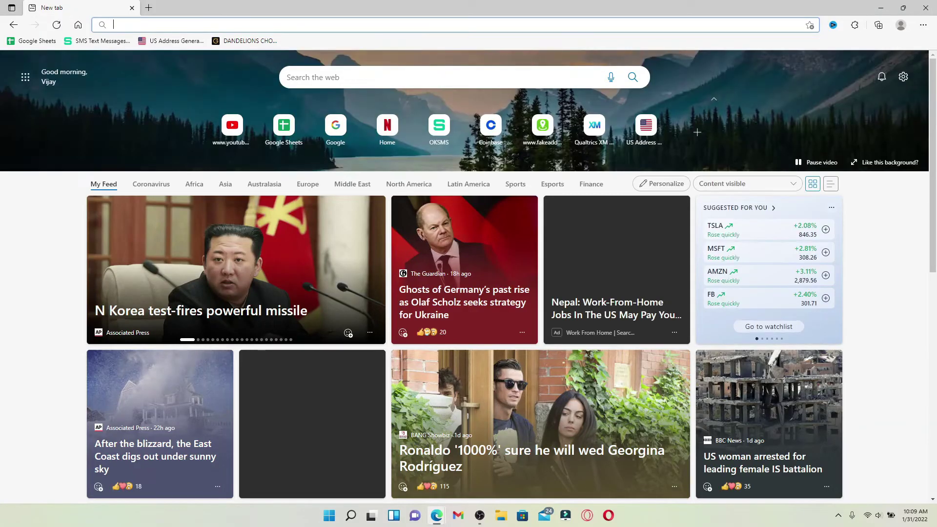
{"action": "type", "text": "www"}
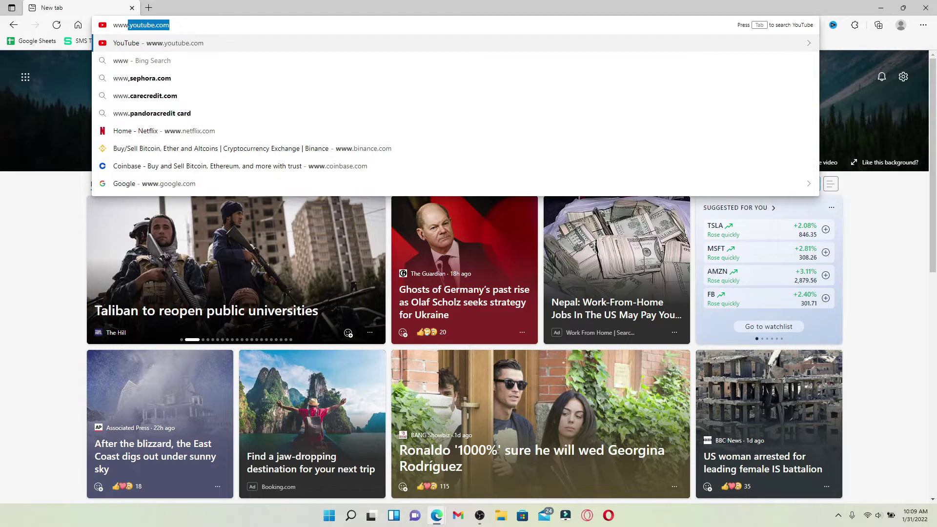
{"action": "type", "text": ".mailchimp.com"}
{"action": "key", "text": "Return"}
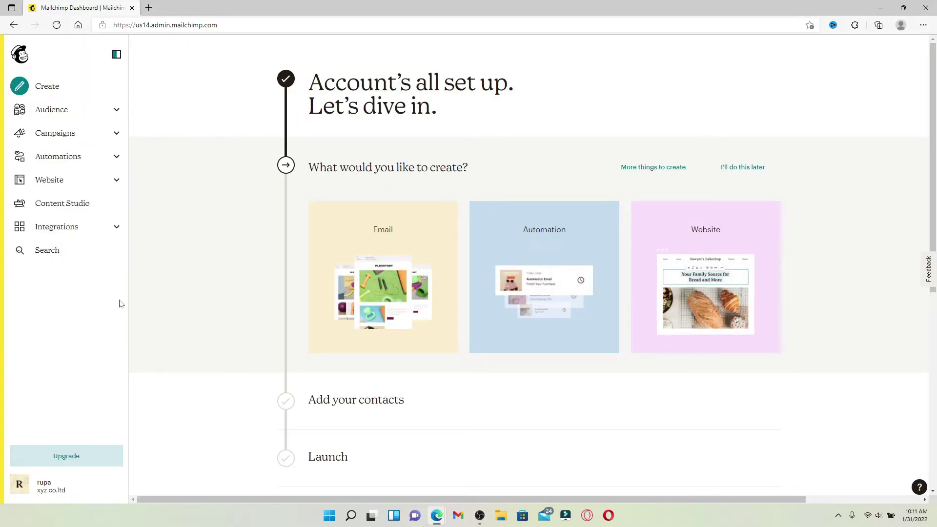
Go to the Profile page from the sidebar avatar's account menu
{"action": "left_click", "coordinate": [23, 488]}
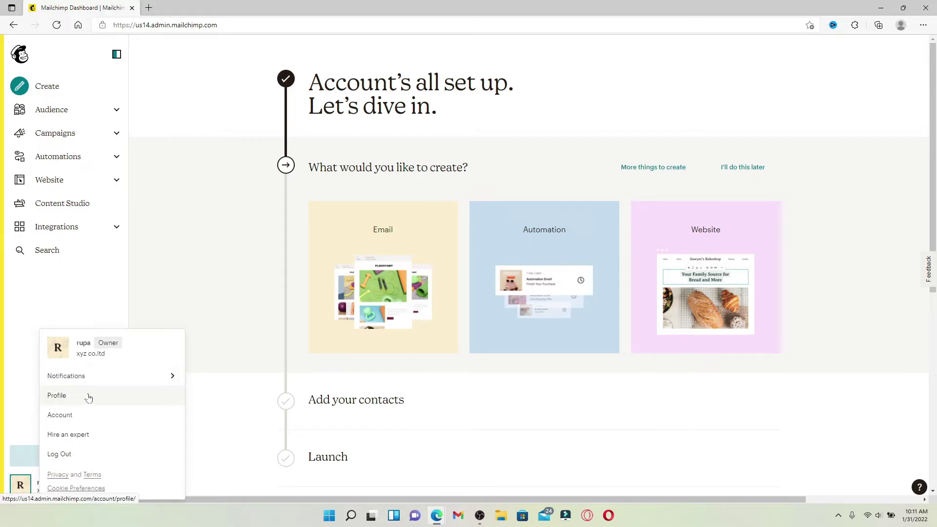
{"action": "left_click", "coordinate": [88, 397]}
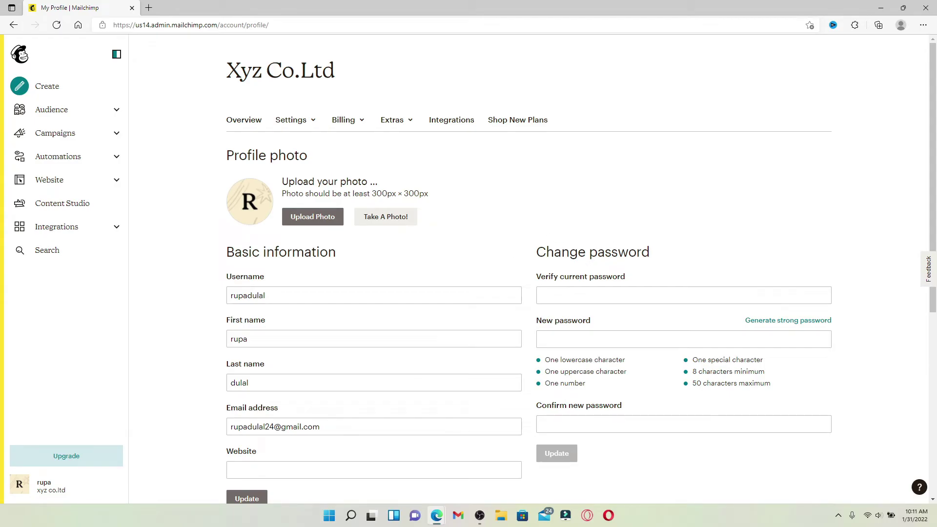
Enter the saved current password, then paste the new password into both new and confirm fields
{"action": "left_click", "coordinate": [580, 295]}
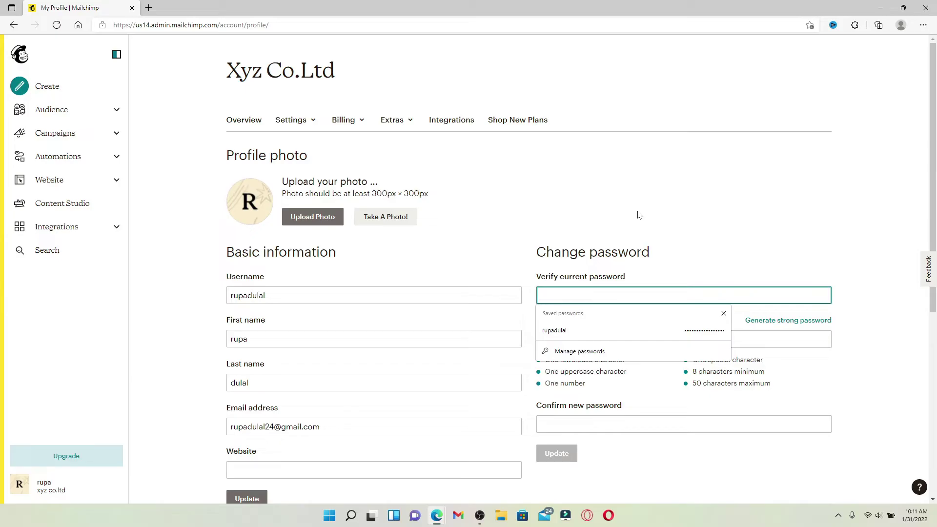
{"action": "left_click", "coordinate": [626, 330]}
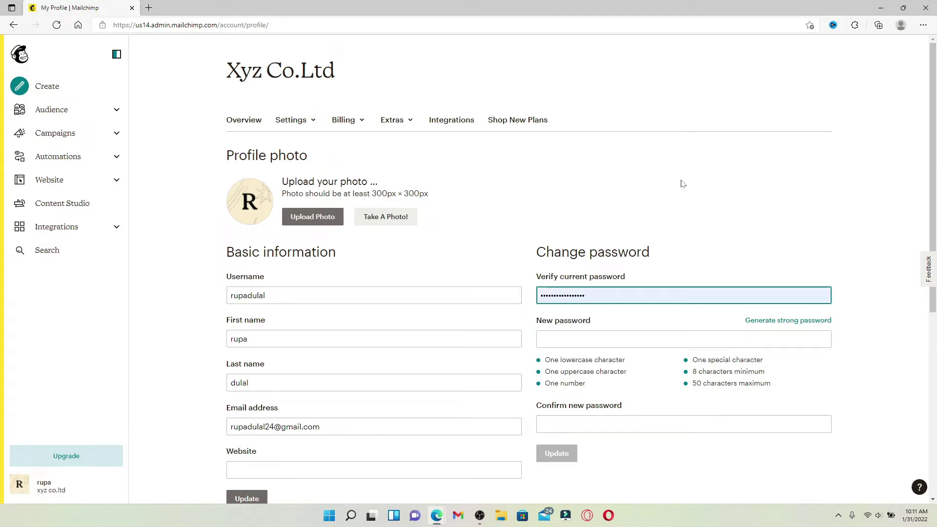
{"action": "key", "text": "Tab"}
{"action": "key", "text": "ctrl+v"}
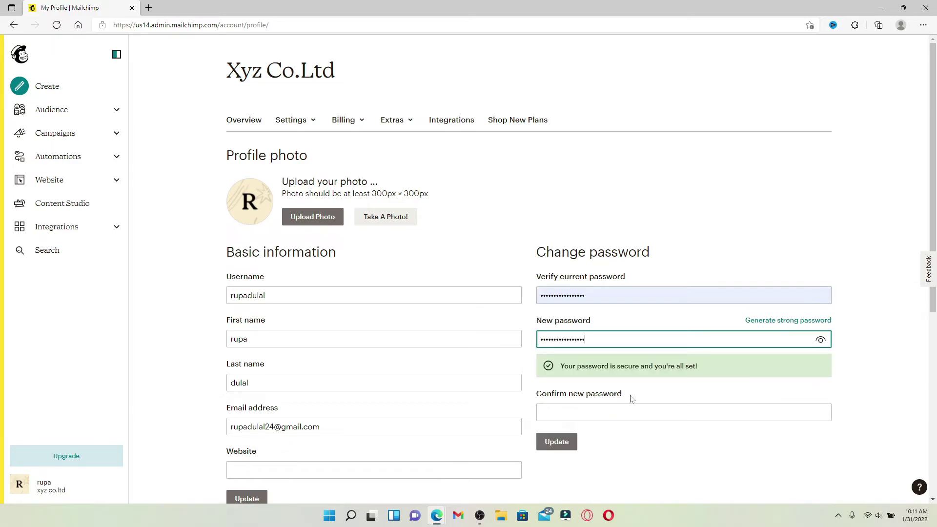
{"action": "key", "text": "Tab"}
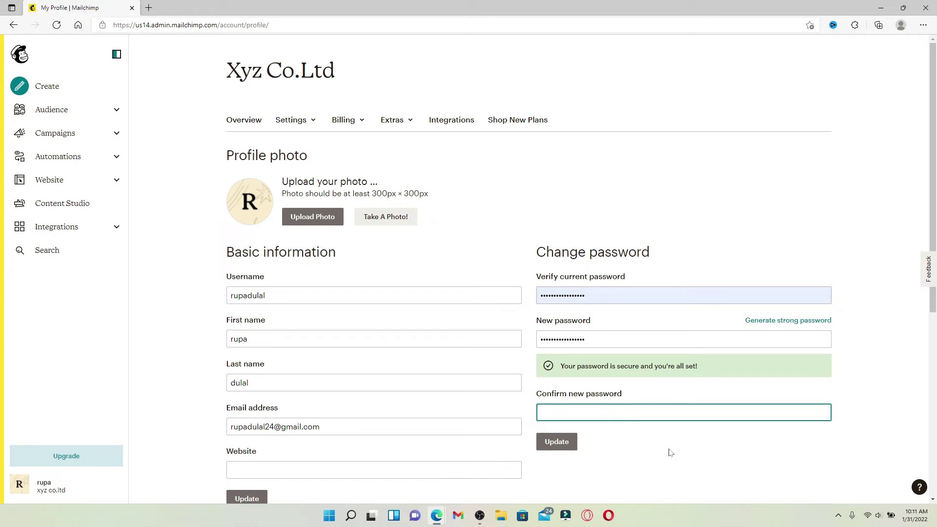
{"action": "key", "text": "ctrl+v"}
Submit the password change with Update under Change password
{"action": "left_click", "coordinate": [557, 443]}
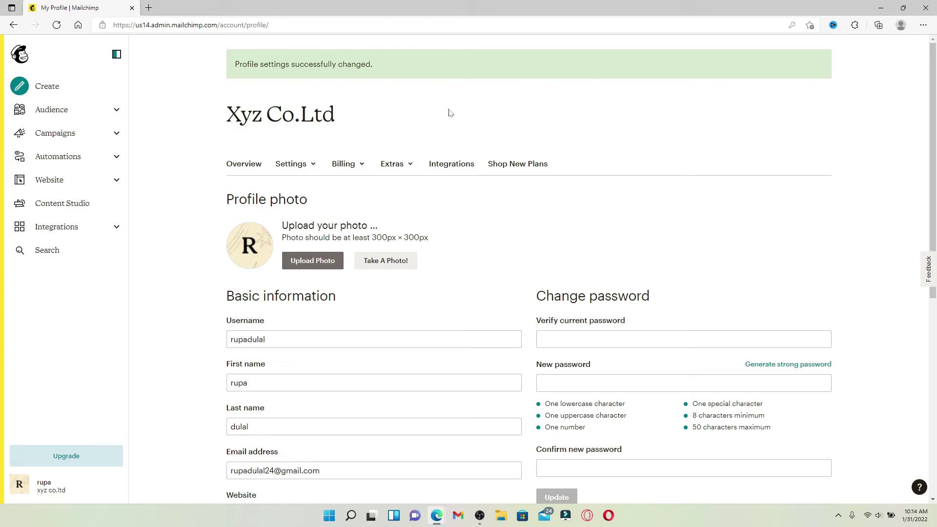
Hide the Edge window with Win+D to show the Windows desktop
{"action": "key", "text": "super+d"}
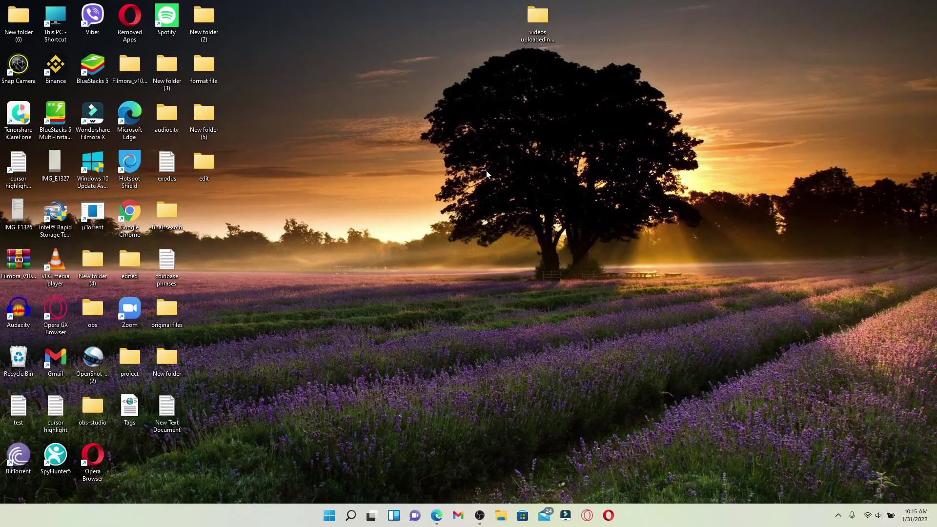